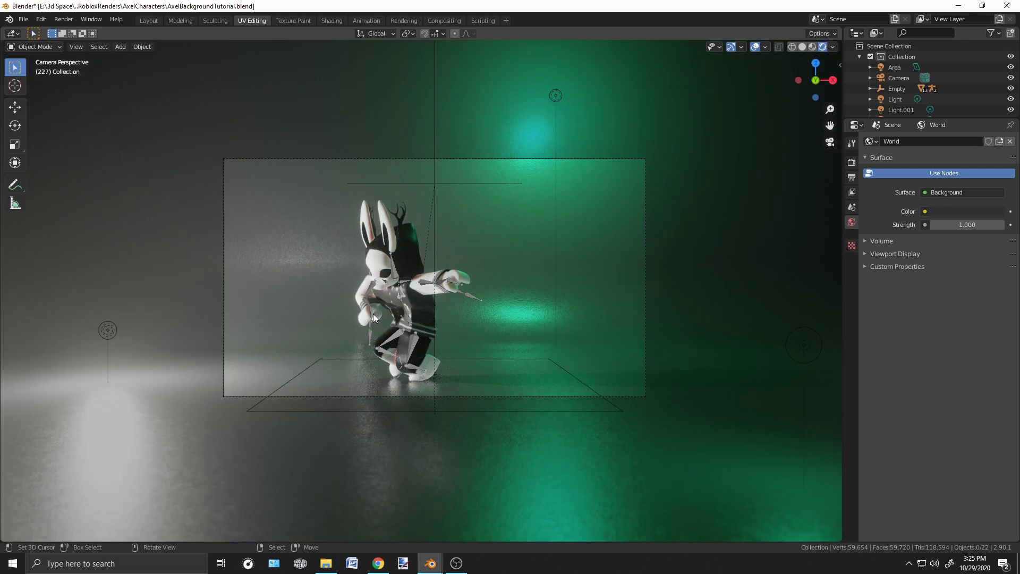
Examine the lit character scene from several angles, including the curved backdrop, the lights and the camera placement
scroll(386, 270, "down", 2)
scroll(505, 219, "up", 3, "shift")
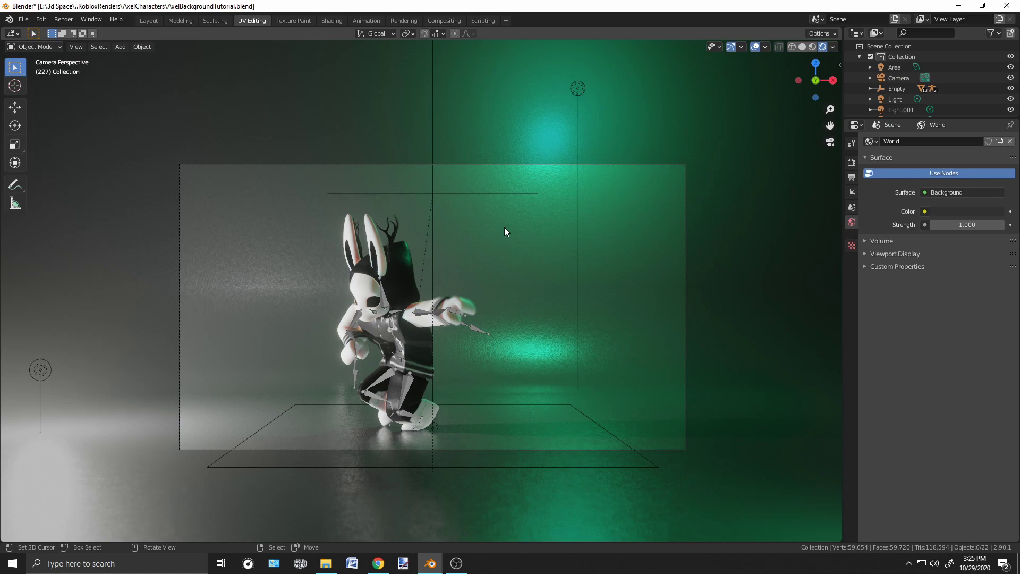
middle_click_drag(485, 232, 461, 253)
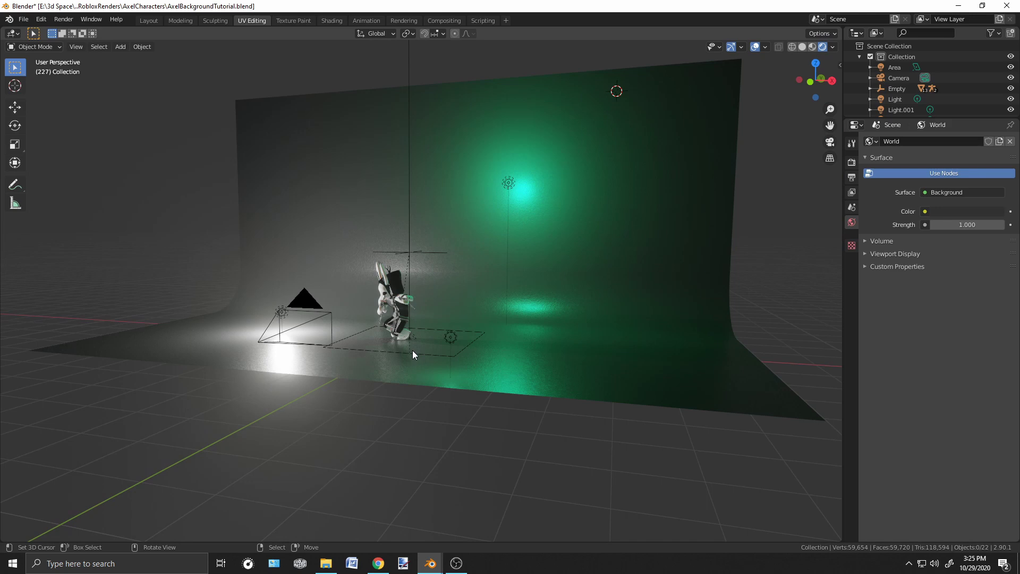
middle_click_drag(384, 380, 468, 397)
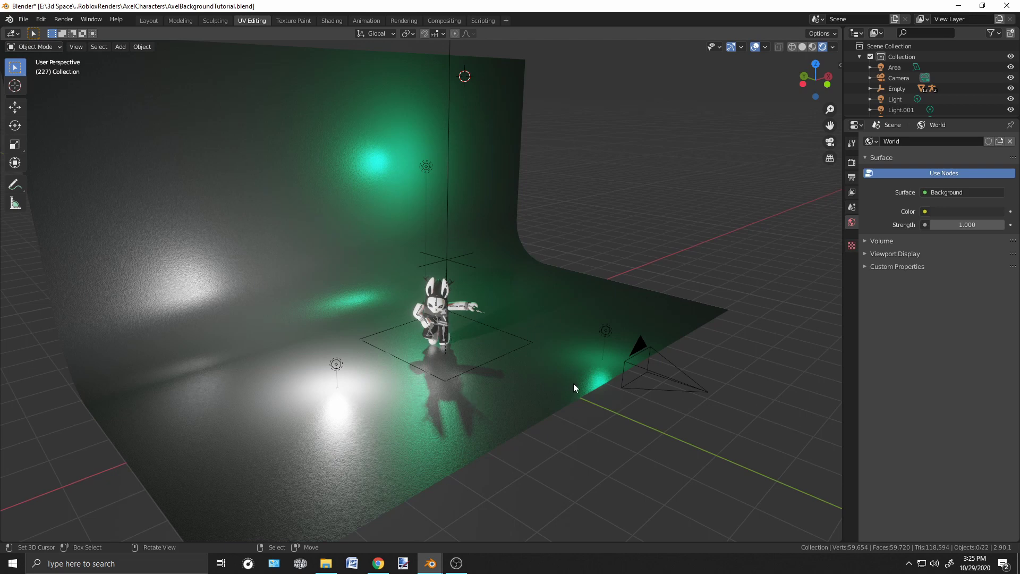
middle_click_drag(435, 361, 368, 378)
scroll(369, 377, "up", 6)
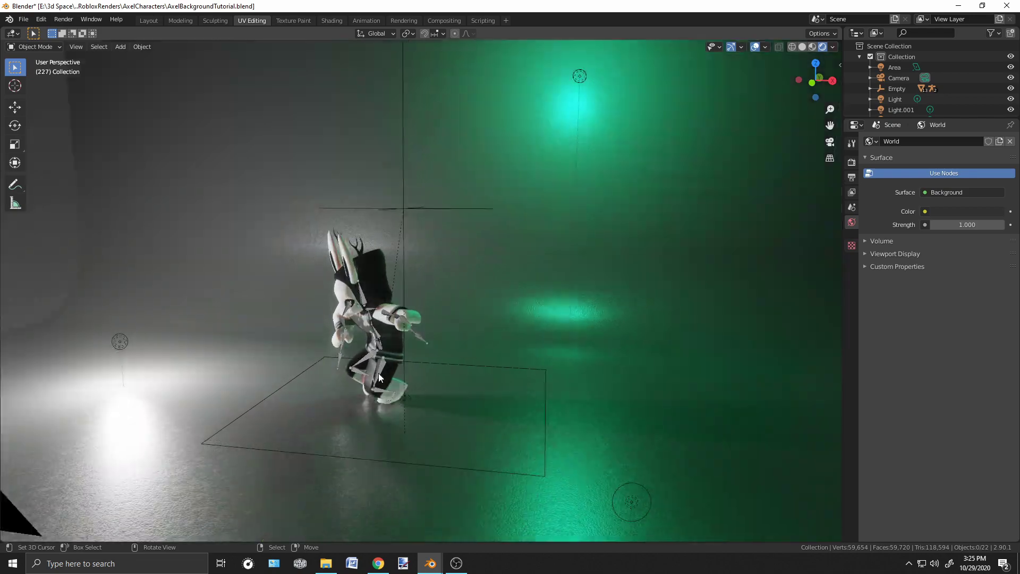
middle_click_drag(426, 208, 461, 215)
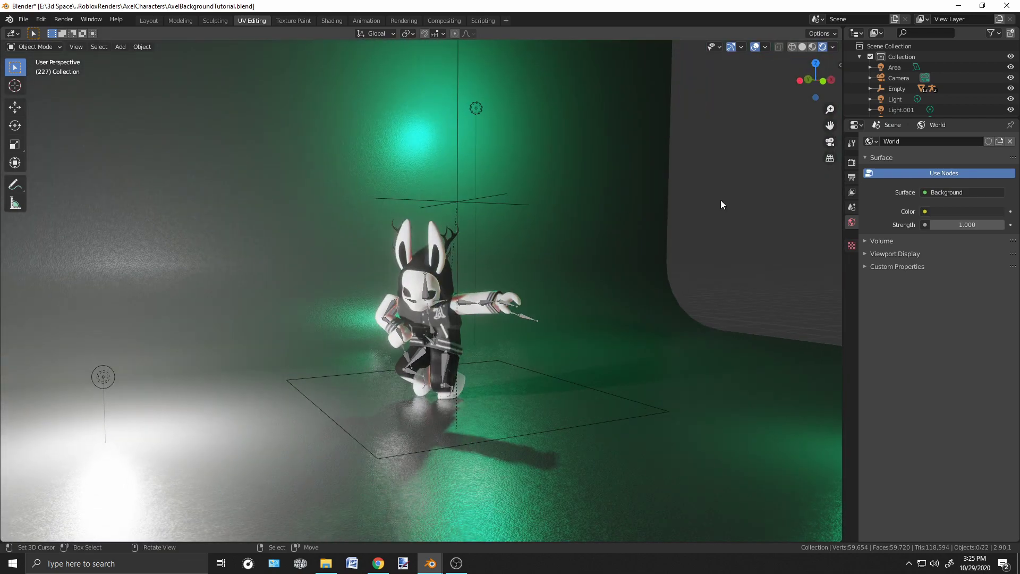
middle_click_drag(542, 343, 91, 324)
scroll(438, 332, "down", 4)
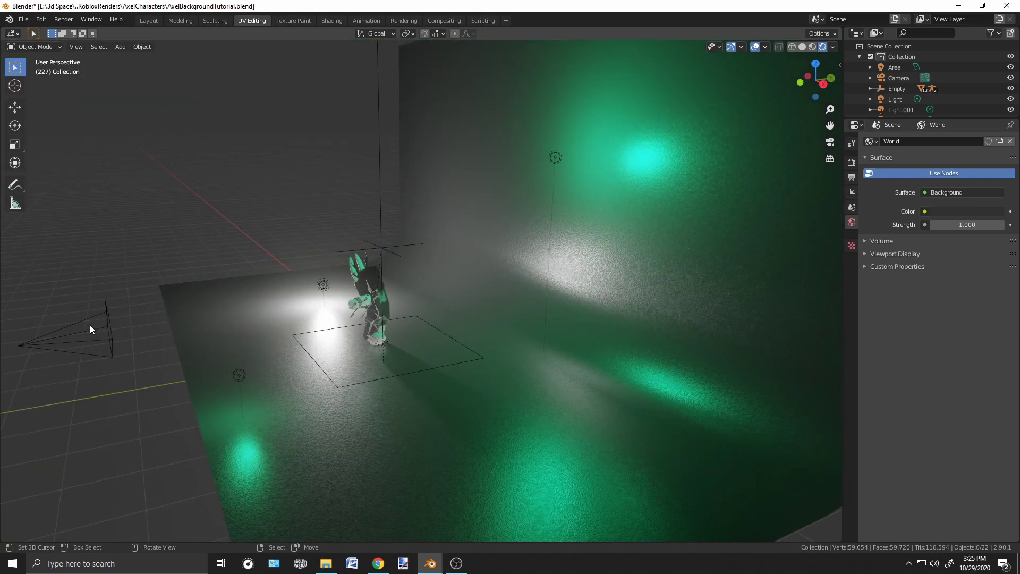
Select the scene camera and open its depth of field settings
left_click(91, 327)
middle_click_drag(238, 302, 407, 250)
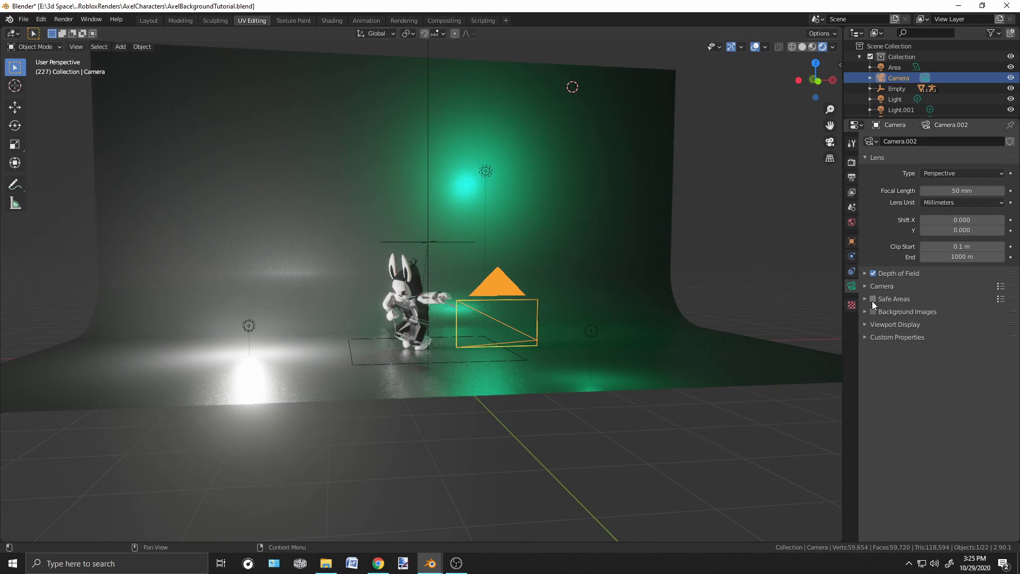
left_click(865, 273)
mouse_move(448, 353)
middle_mouse_down()
mouse_move(422, 335)
mouse_move(438, 349)
middle_mouse_up()
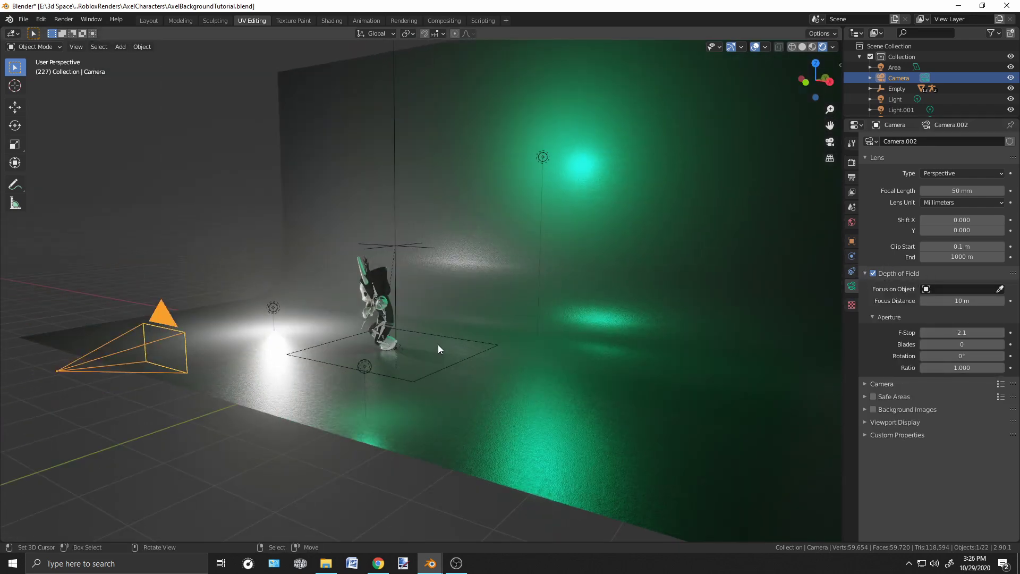
middle_click_drag(307, 349, 371, 358)
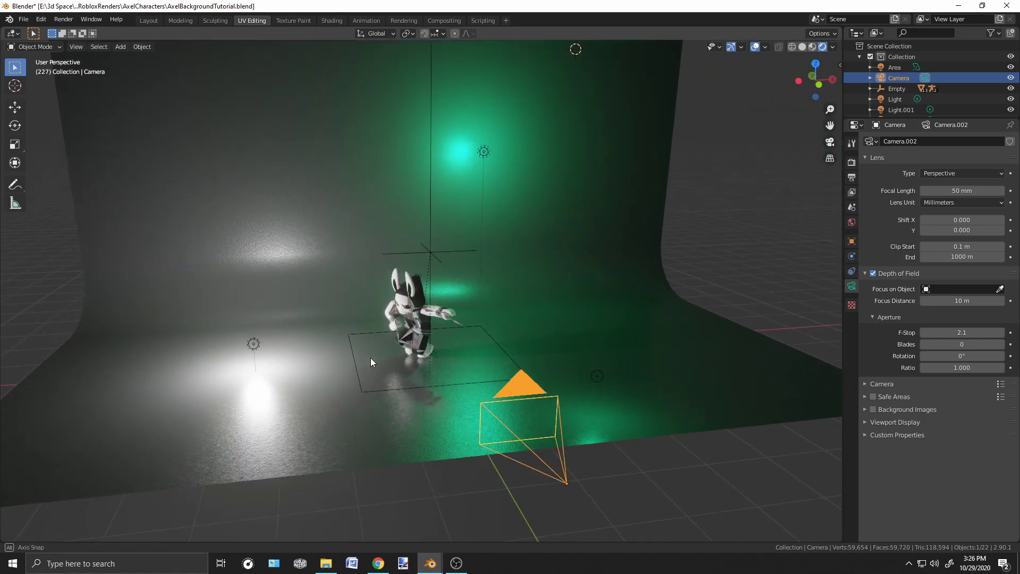
middle_click_drag(509, 320, 395, 303)
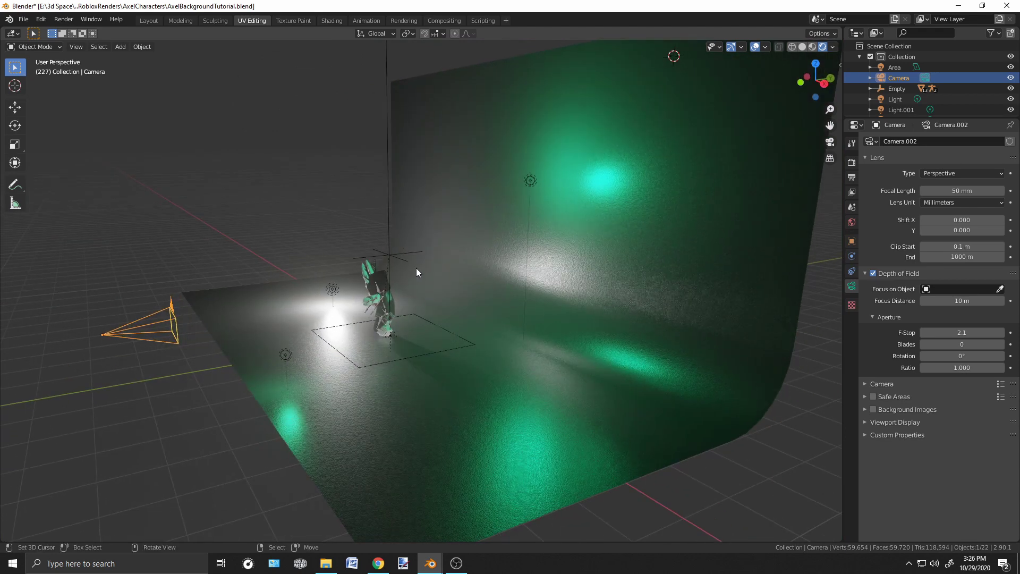
Snap the 3D cursor to the world origin at the character's feet
key("shift+s")
key("Escape")
middle_click_drag(417, 263, 496, 306)
scroll(474, 311, "down", 3)
key("shift+s")
left_click(421, 340)
Add a Plain Axes empty at the 3D cursor
middle_click_drag(422, 336, 441, 297)
scroll(427, 301, "up", 4)
scroll(442, 297, "down", 2)
key("shift+a")
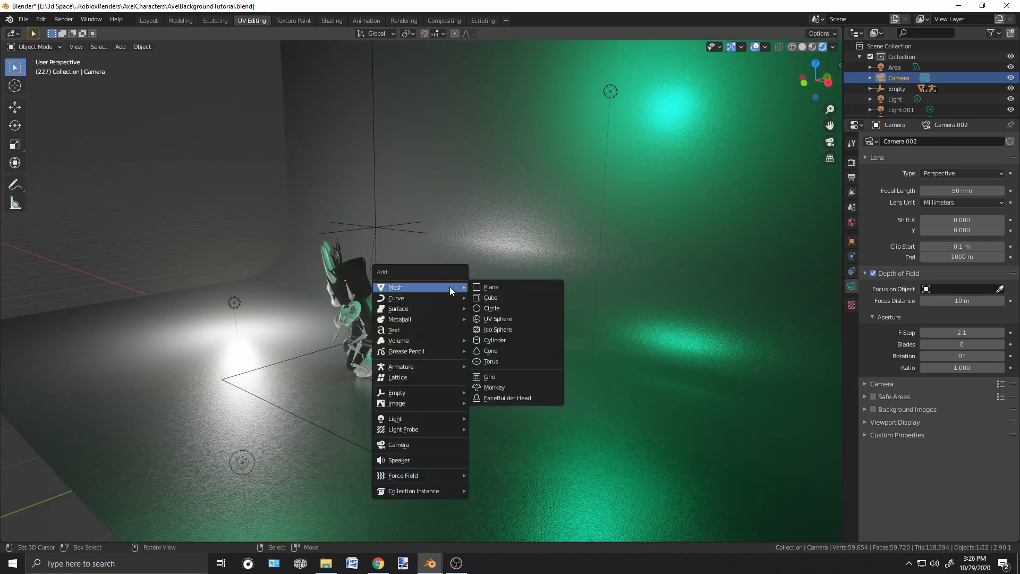
mouse_move(408, 394)
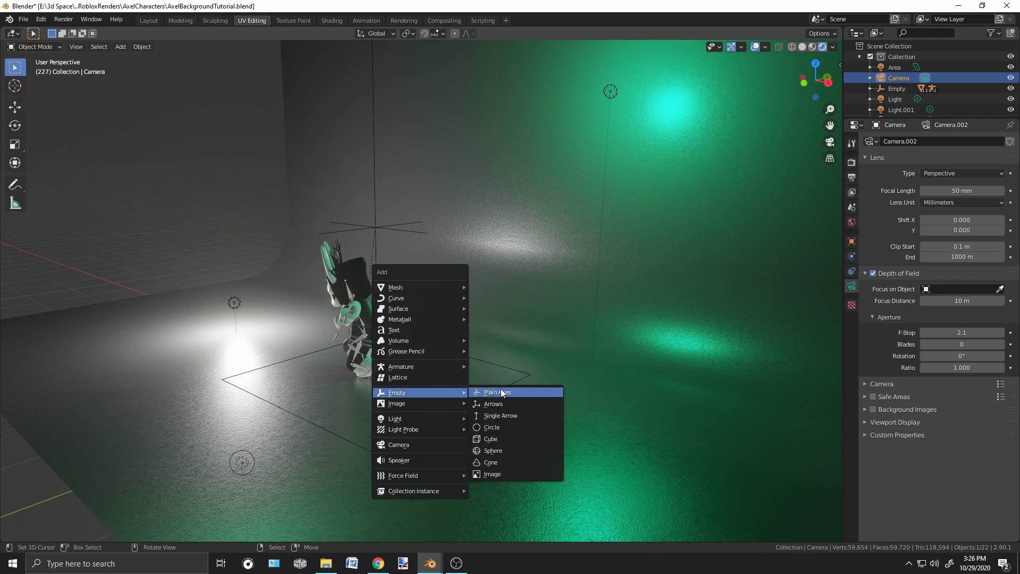
left_click(501, 388)
middle_click_drag(486, 365, 435, 393)
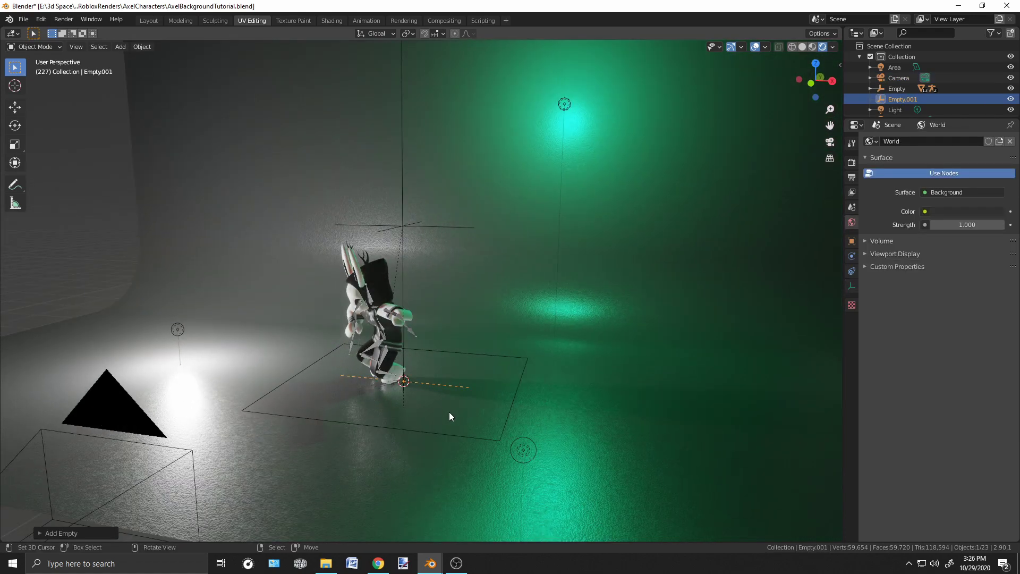
Raise the new empty along the Z axis to about the character's head height
key("g")
key("z")
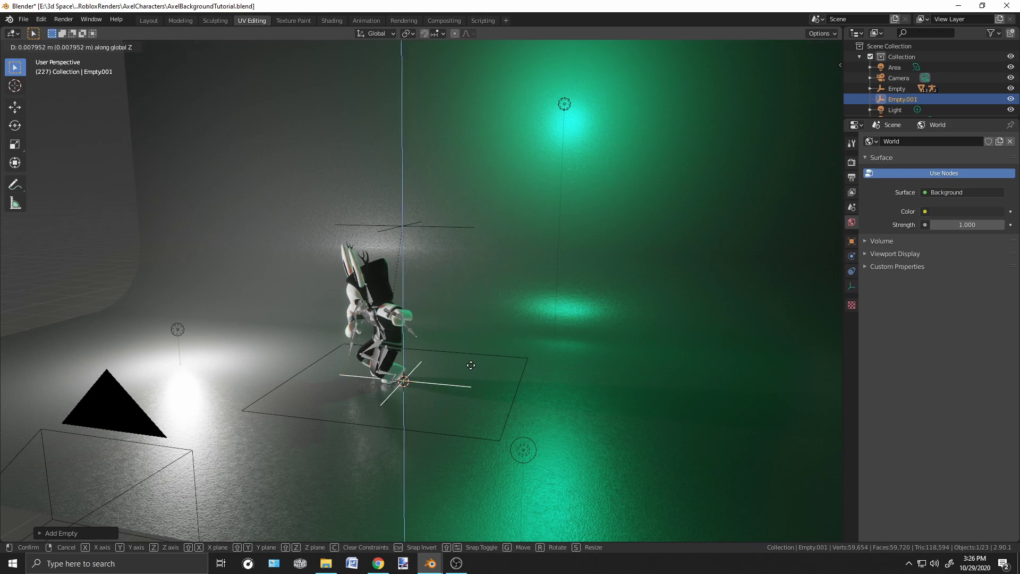
left_click(473, 243)
middle_click_drag(473, 244, 413, 239)
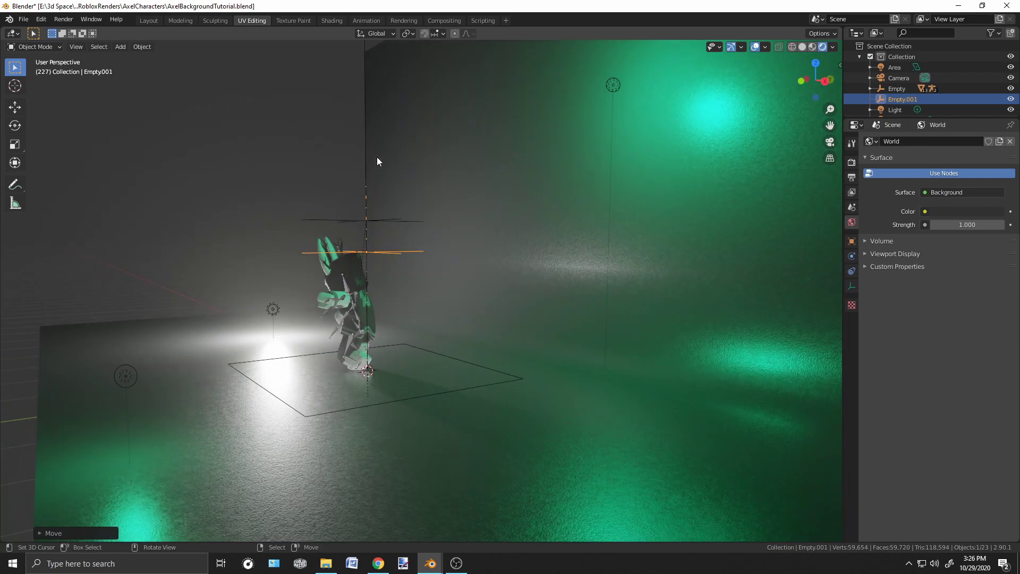
middle_click_drag(492, 237, 432, 276)
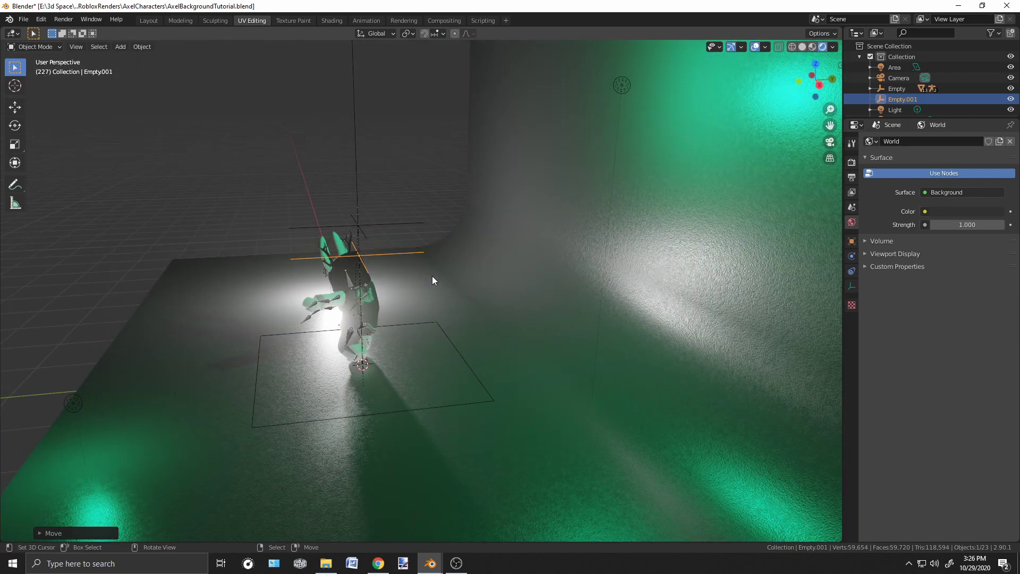
Reposition the empty in the side view so it sits at the front of the character's face
key("KP_3")
scroll(432, 280, "up", 3)
middle_click_drag(360, 273, 432, 237, "shift")
key("g")
right_click(409, 196)
middle_click_drag(410, 197, 414, 247)
key("g")
left_click(494, 292)
middle_click_drag(494, 291, 405, 289)
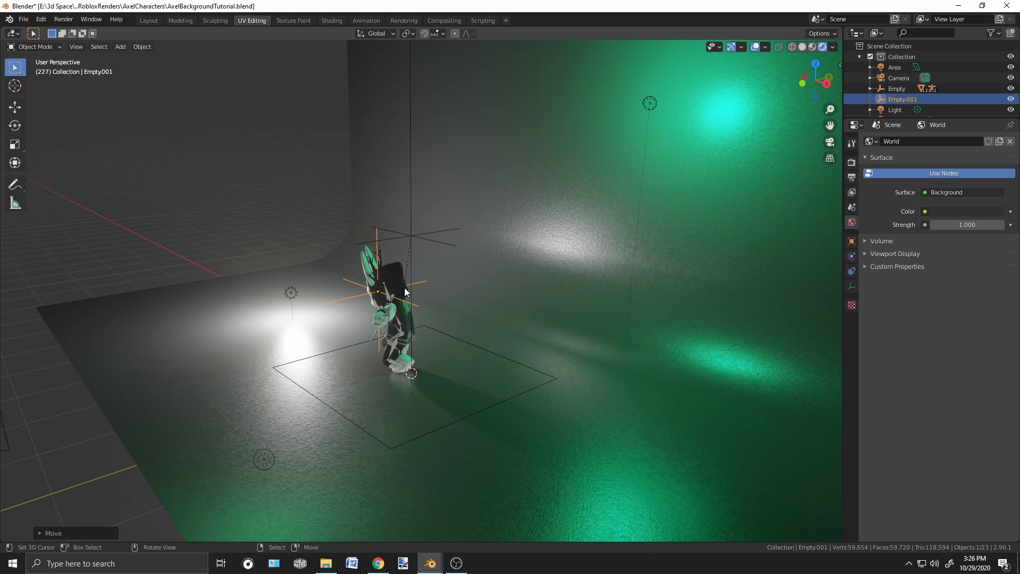
Select the camera and, with depth of field enabled, set its focus object to Empty.001
scroll(405, 291, "down", 4)
left_click(225, 345)
middle_click_drag(404, 297, 436, 290)
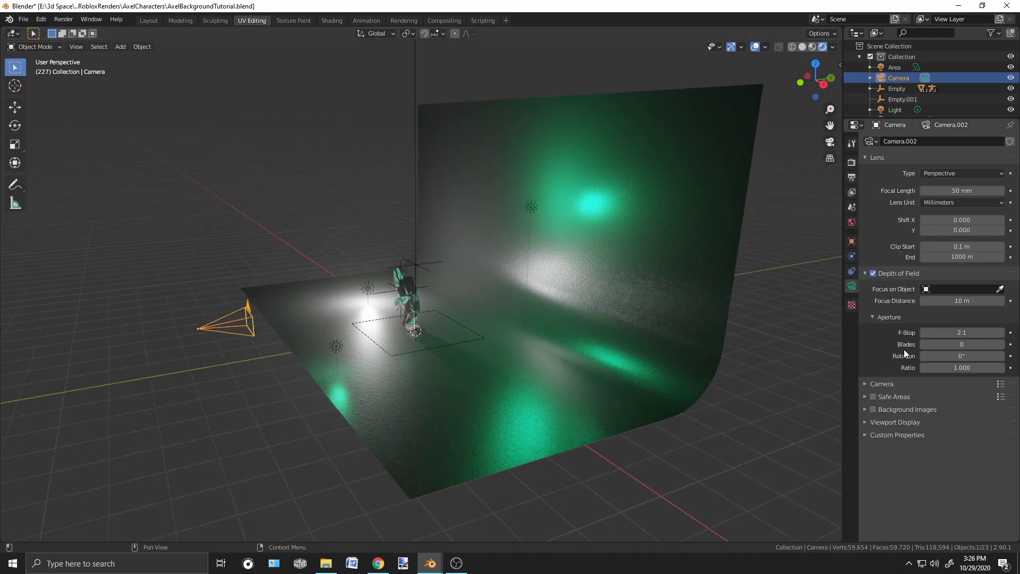
left_click(873, 273)
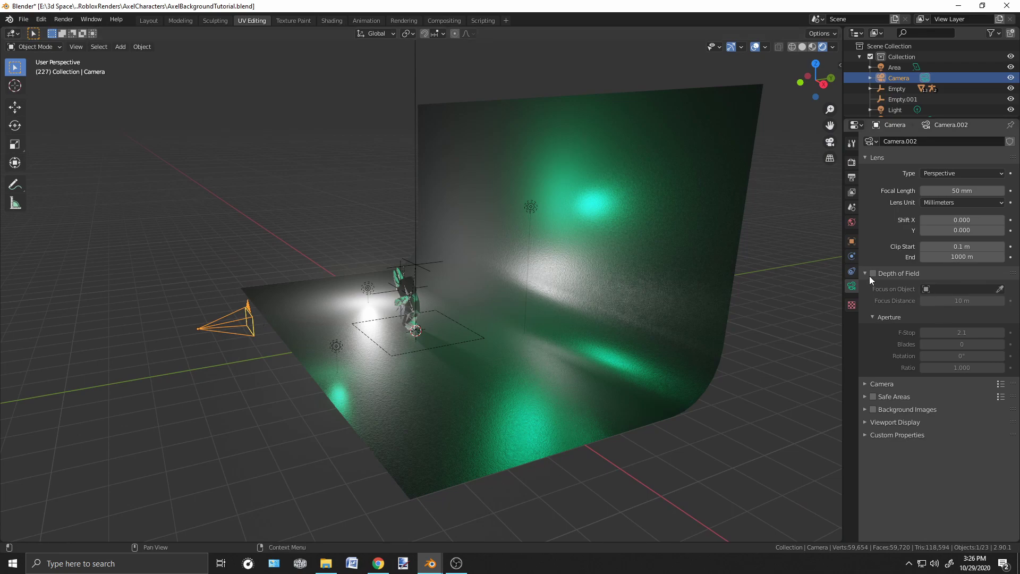
left_click(873, 273)
middle_click_drag(247, 322, 384, 324)
scroll(494, 317, "up", 2)
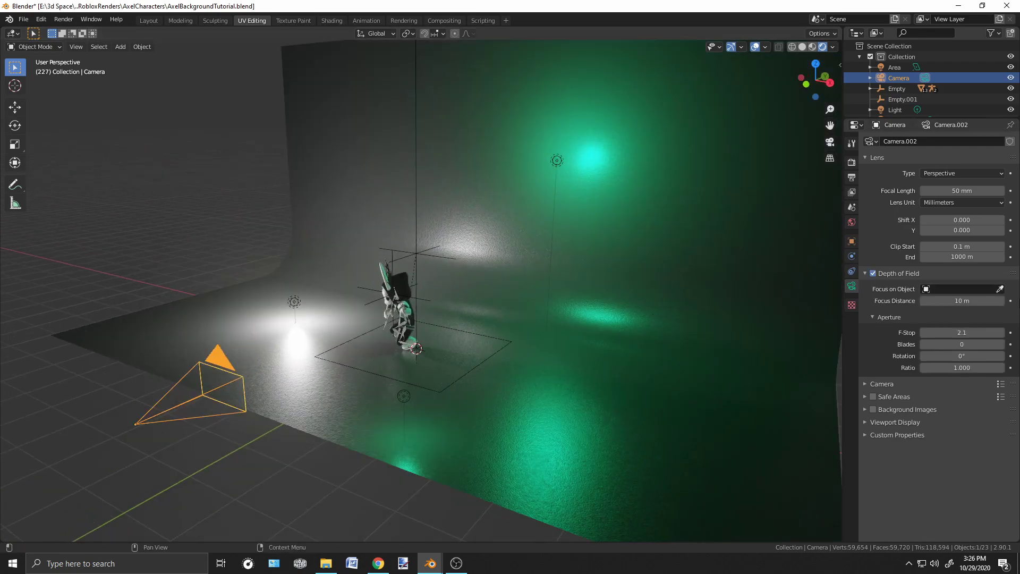
left_click(1000, 289)
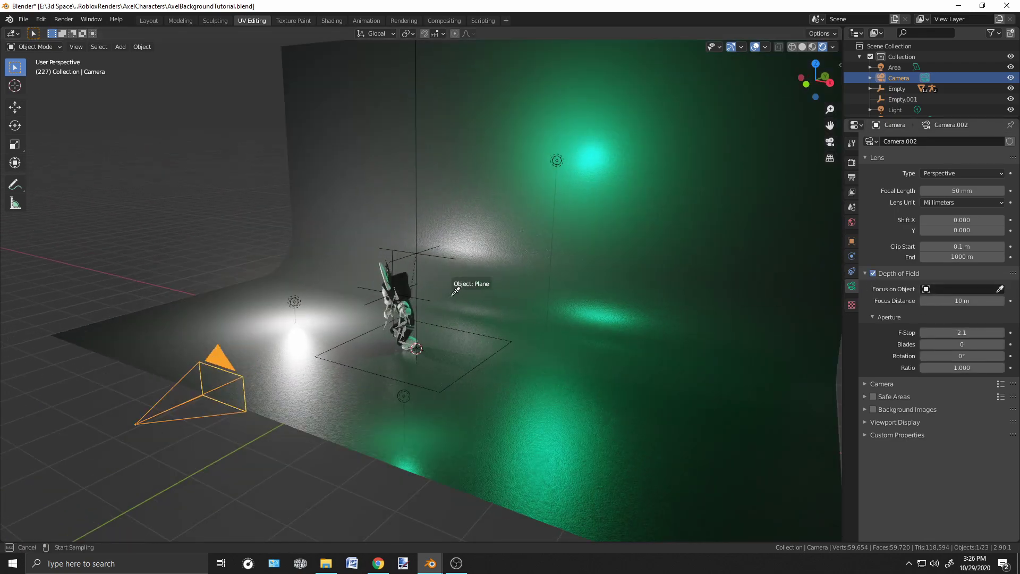
left_click(425, 299)
Look through the camera and lower its depth of field F-Stop to 0.4 for a blurrier background
key("KP_0")
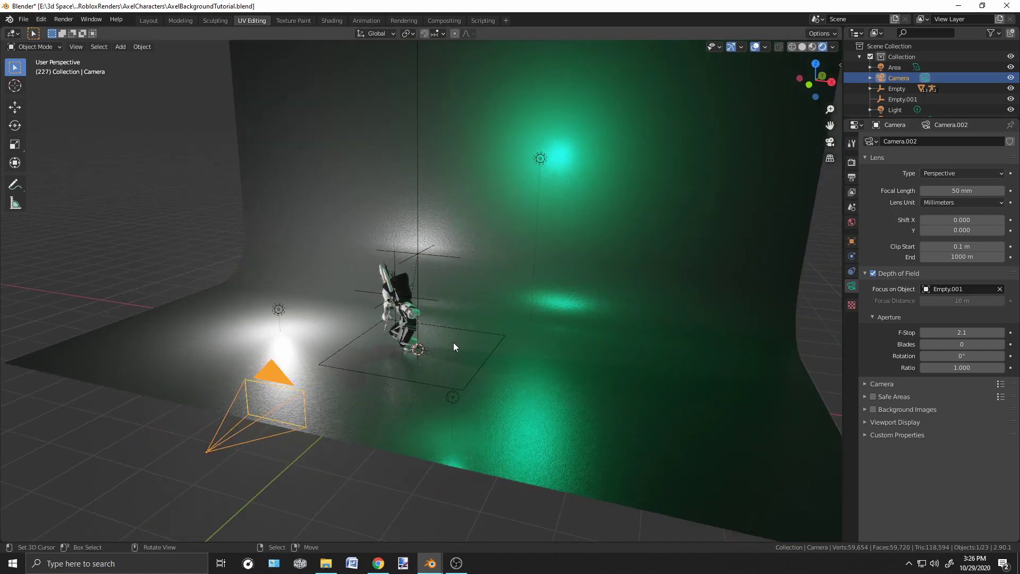
scroll(454, 342, "up", 4)
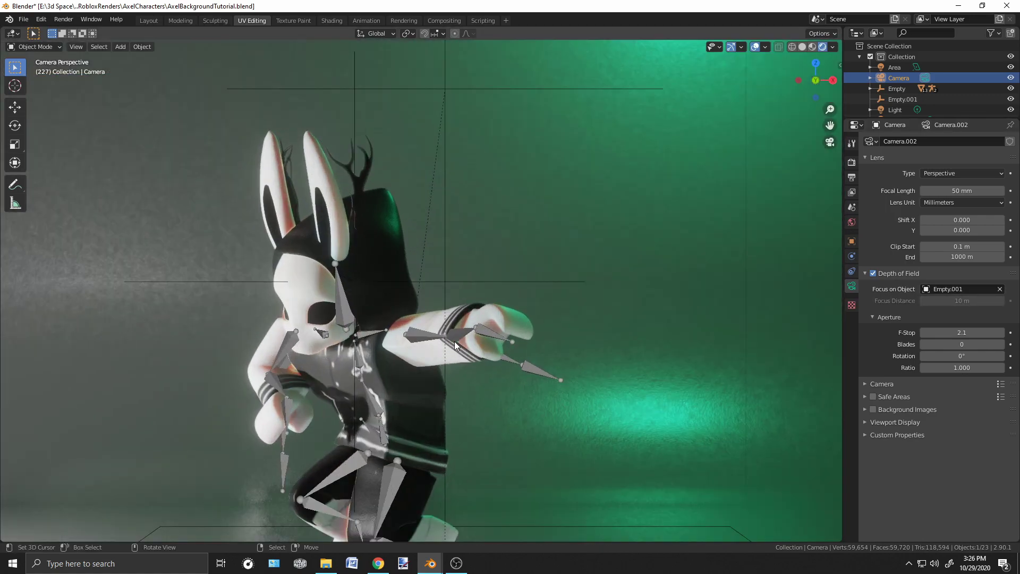
scroll(511, 255, "down", 4)
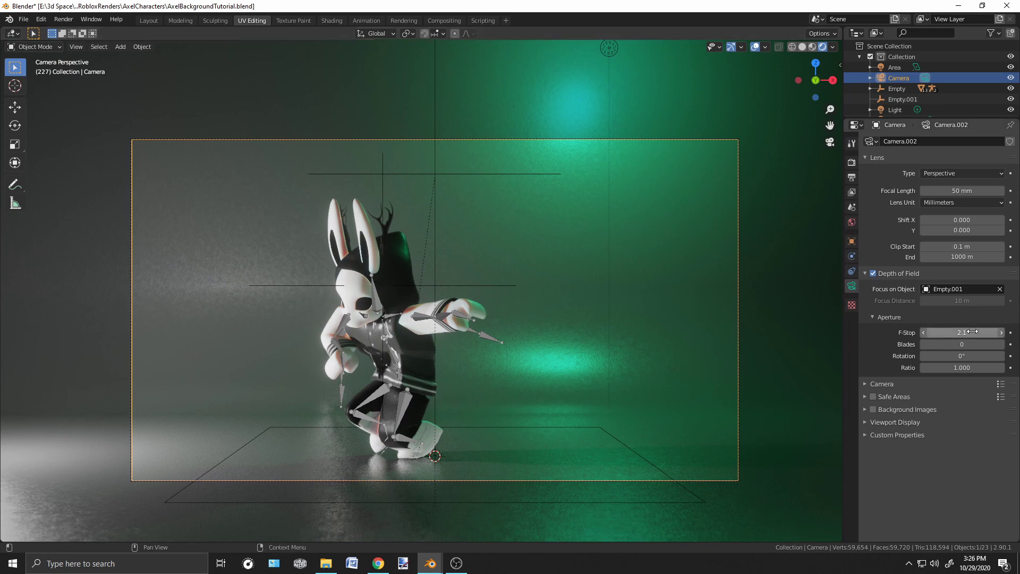
left_click_drag(967, 333, 927, 333)
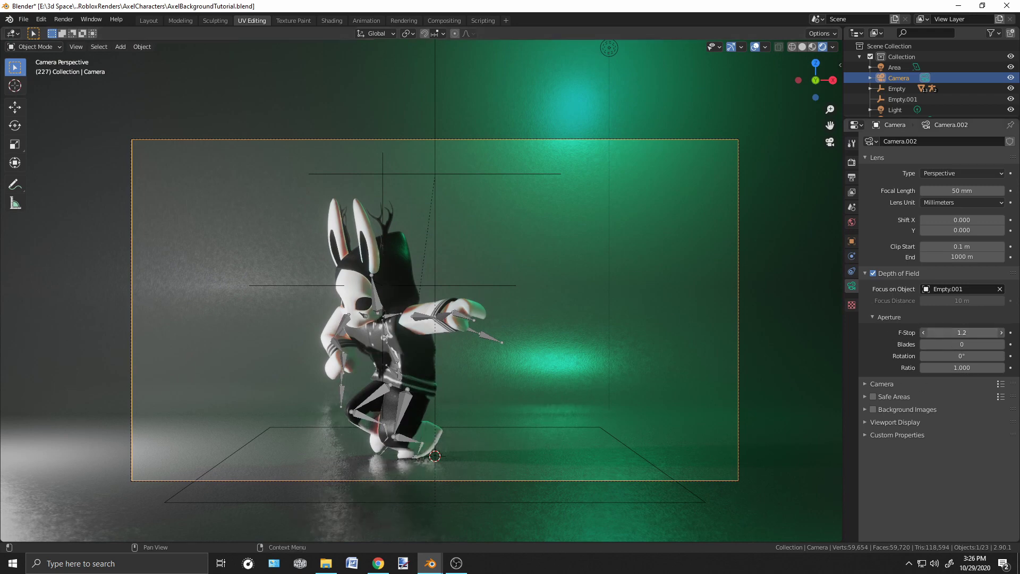
mouse_move(927, 333)
left_mouse_down()
mouse_move(964, 333)
mouse_move(930, 332)
left_mouse_up()
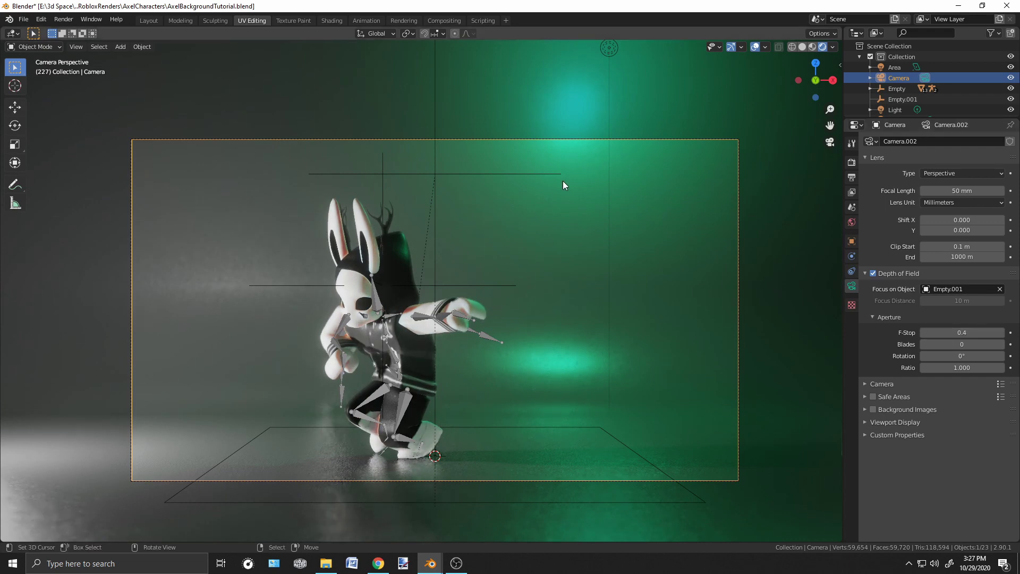
scroll(461, 296, "up", 2)
scroll(417, 308, "down", 2)
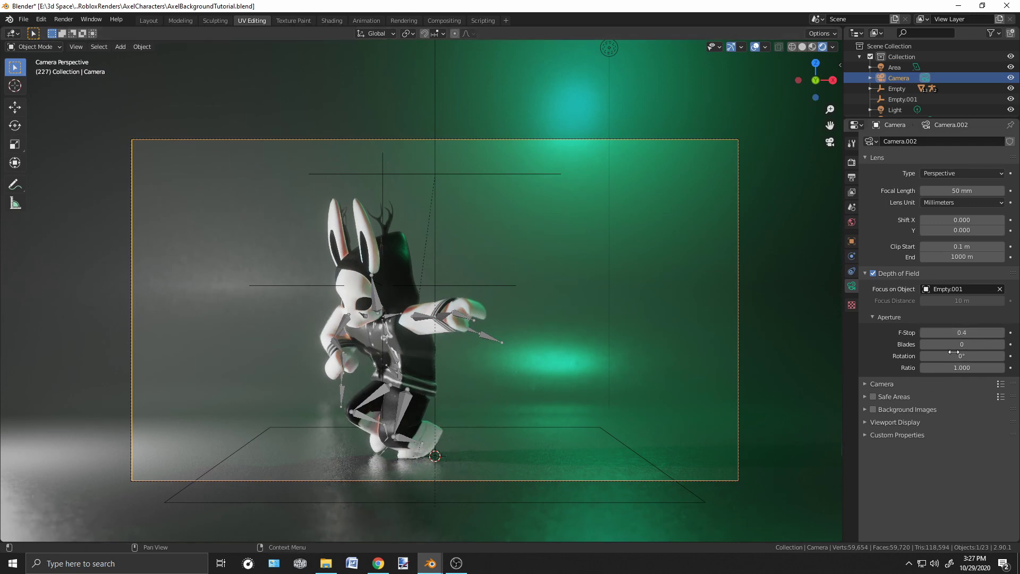
scroll(410, 340, "up", 2)
scroll(412, 338, "down", 2)
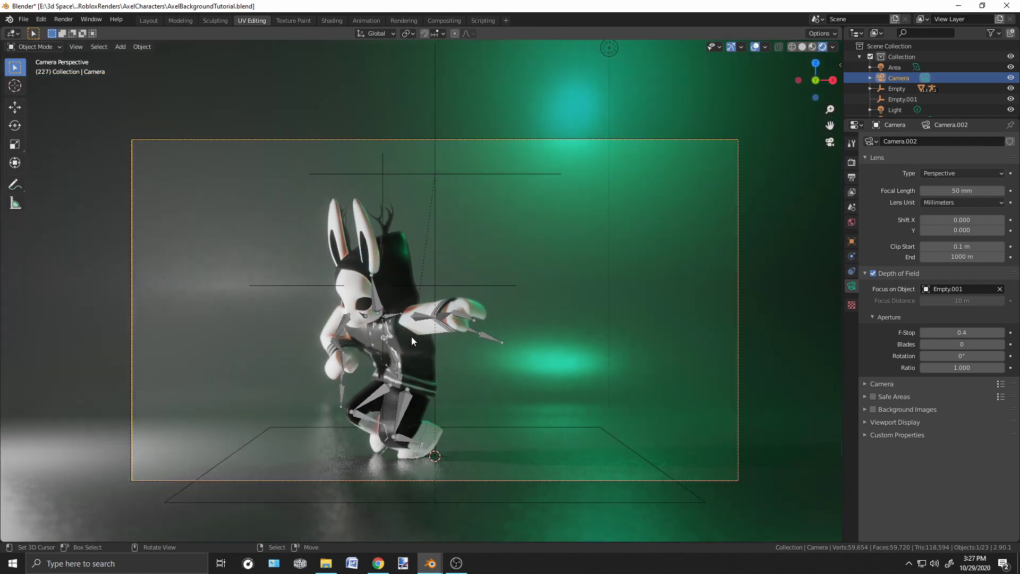
Try moving the focus empty along the Y axis in camera view to shift what is in focus
scroll(411, 336, "down", 1)
middle_click_drag(448, 314, 310, 283)
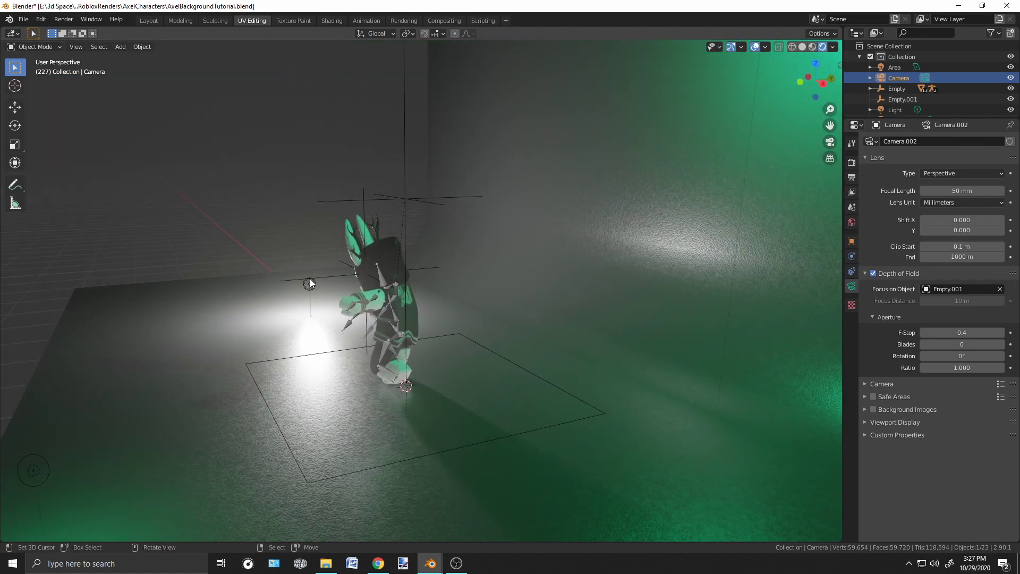
left_click(311, 283)
middle_click_drag(381, 333, 429, 346)
key("KP_0")
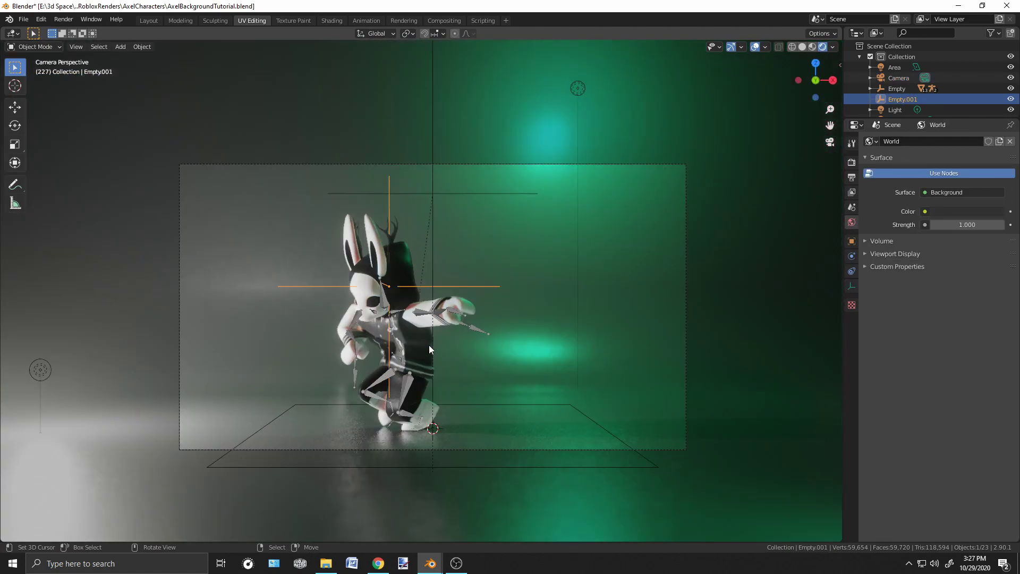
key("g")
key("y")
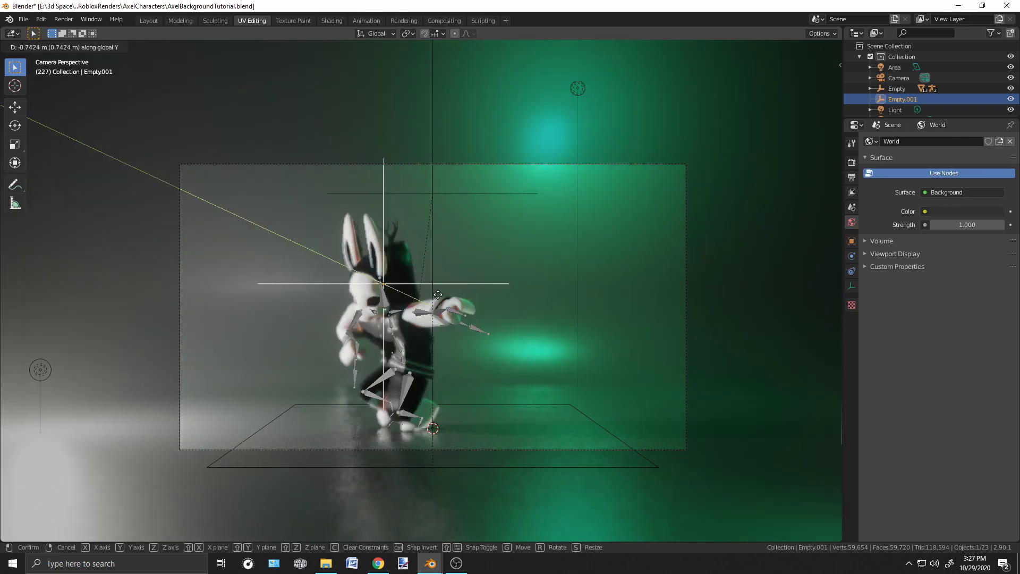
left_click(448, 314)
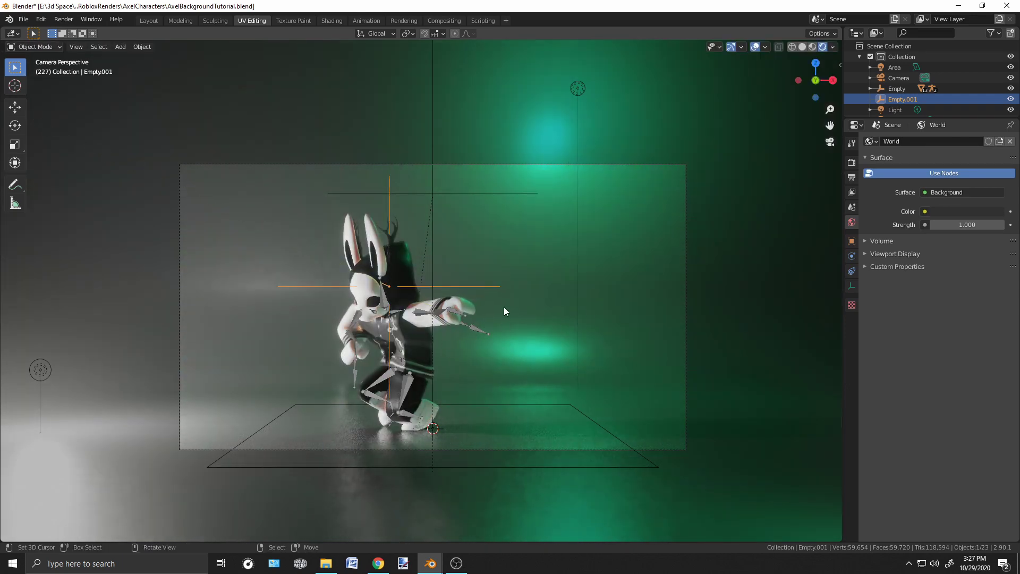
Select the camera, render the current frame as an image and inspect the depth of field blur up close
left_click(852, 286)
left_click(630, 165)
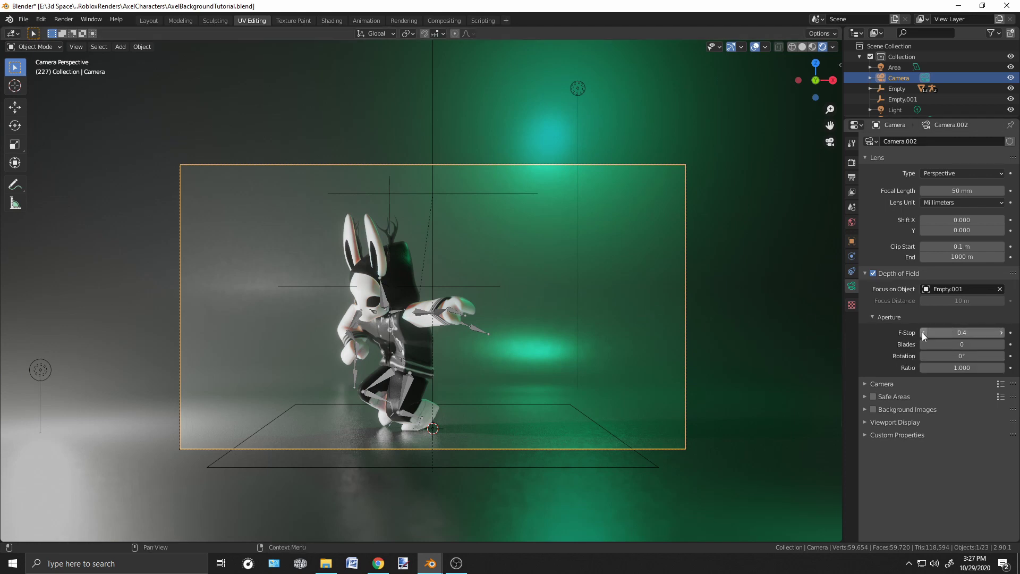
left_click(64, 19)
left_click(68, 31)
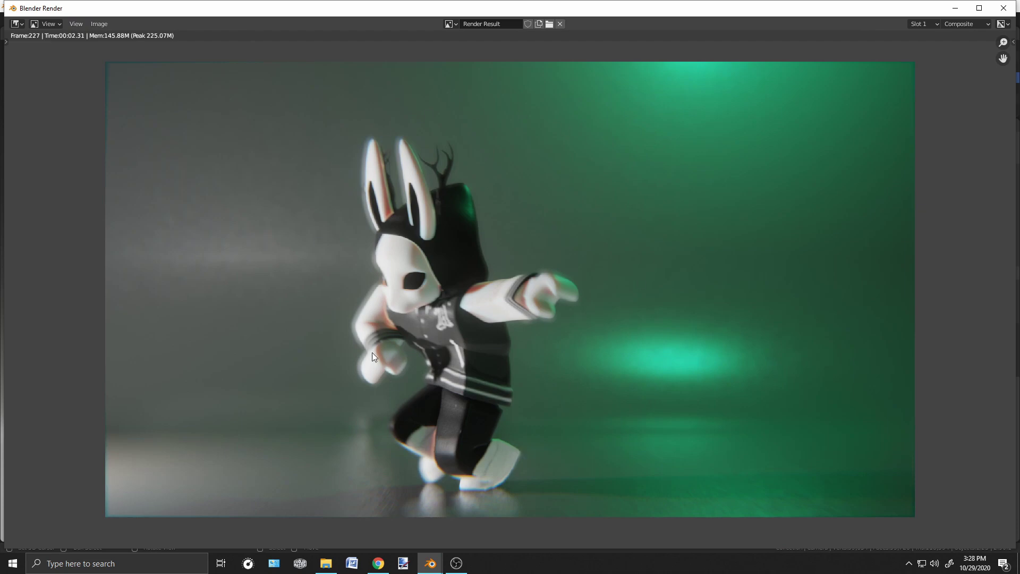
scroll(372, 350, "up", 4)
scroll(371, 349, "down", 3)
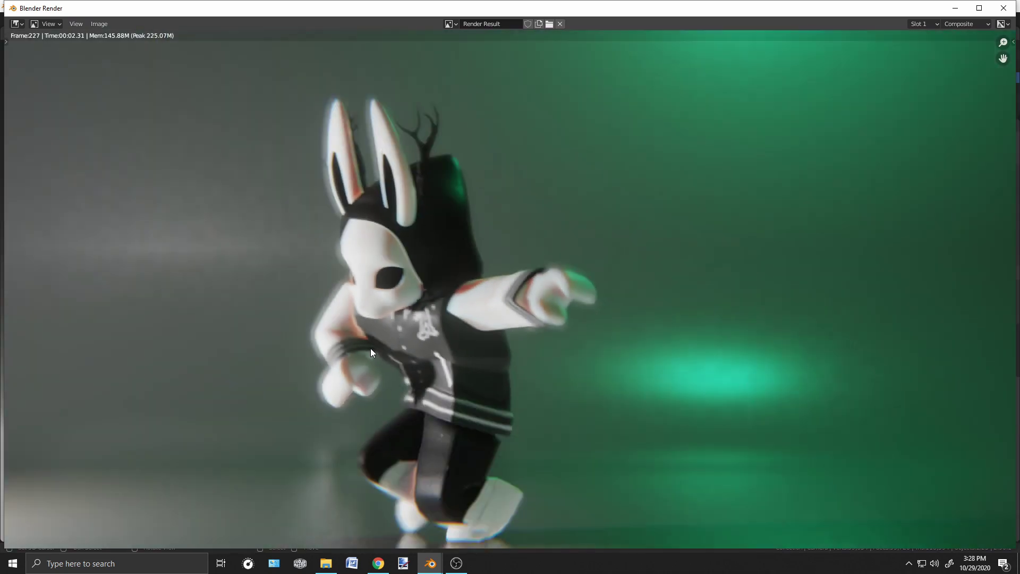
Inspect the rendered blur, put the render window away and set the camera's depth of field F-Stop to 0.6
scroll(371, 349, "down", 2)
scroll(371, 349, "up", 2)
left_click_drag(510, 355, 589, 315)
left_click(961, 7)
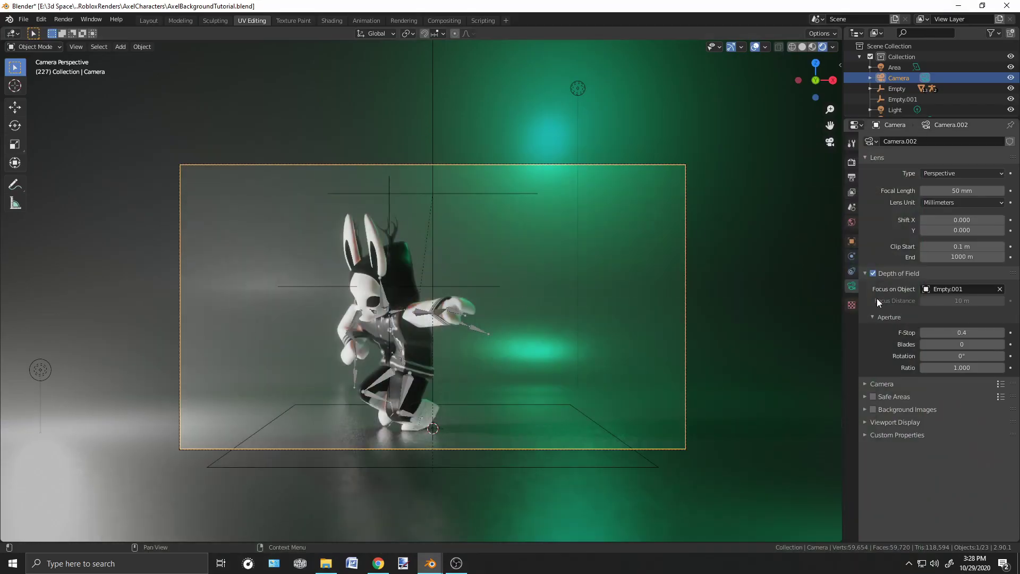
left_click(965, 332)
key("BackSpace")
type(".6")
key("Return")
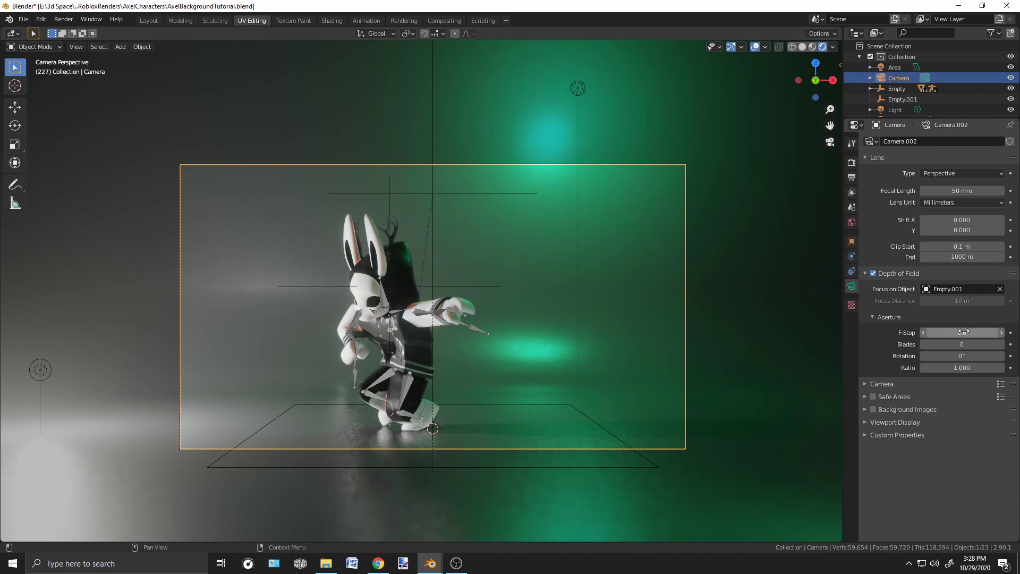
Render the current frame with the new F-Stop to check the blur, and close the render window
left_click(64, 19)
left_click(84, 32)
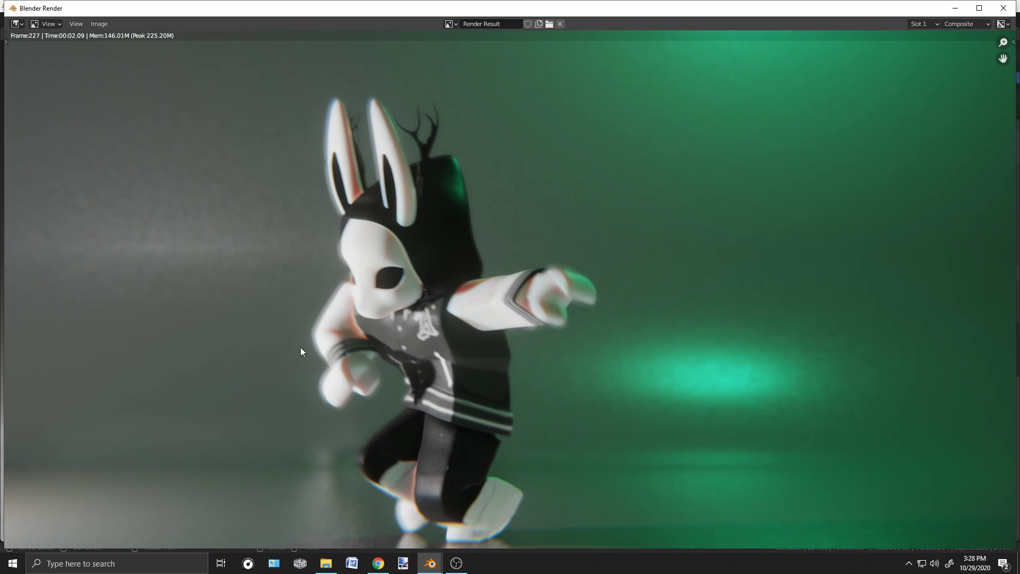
left_click(1003, 8)
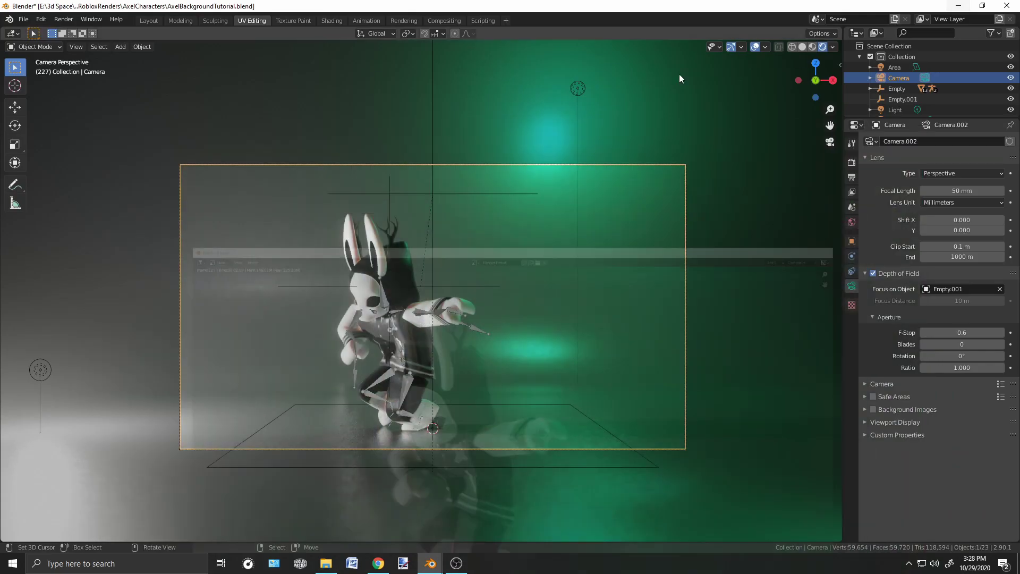
Turn off Motion Blur in the scene's Eevee render settings
left_click(853, 162)
left_click(852, 177)
left_click(852, 162)
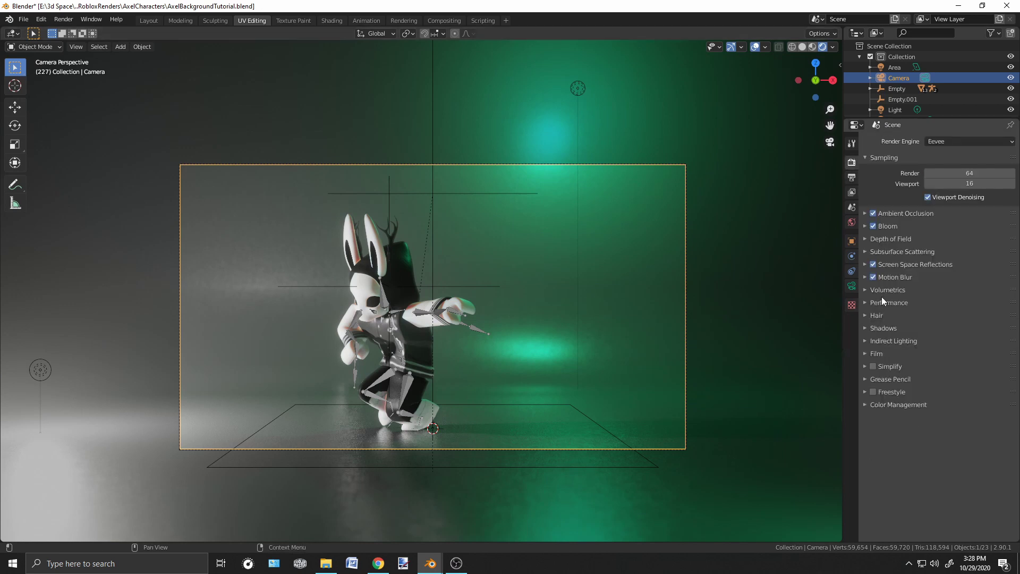
left_click(873, 277)
Render the current frame without motion blur, check the character's sharpness and return to the scene
left_click(63, 19)
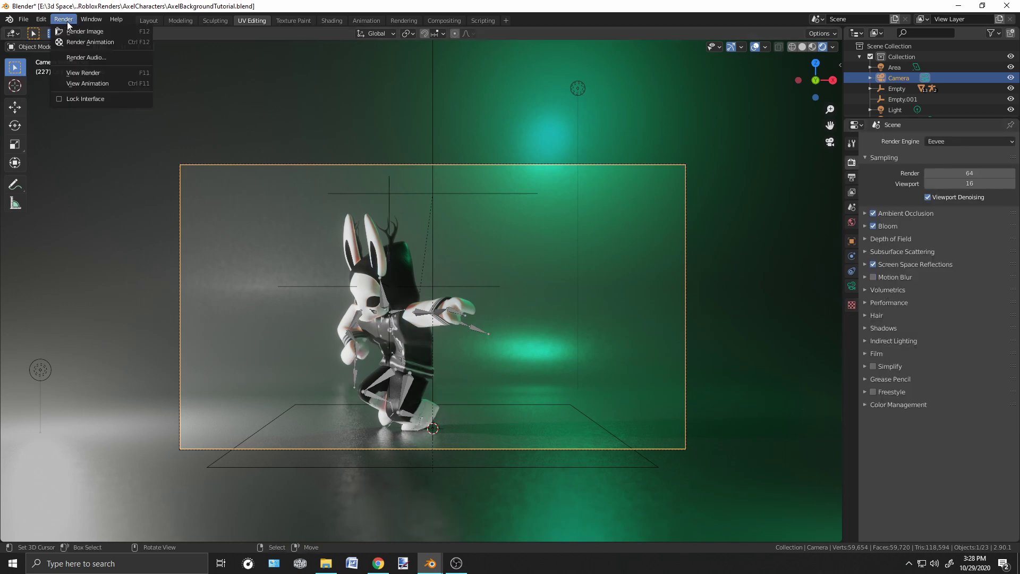
left_click(80, 30)
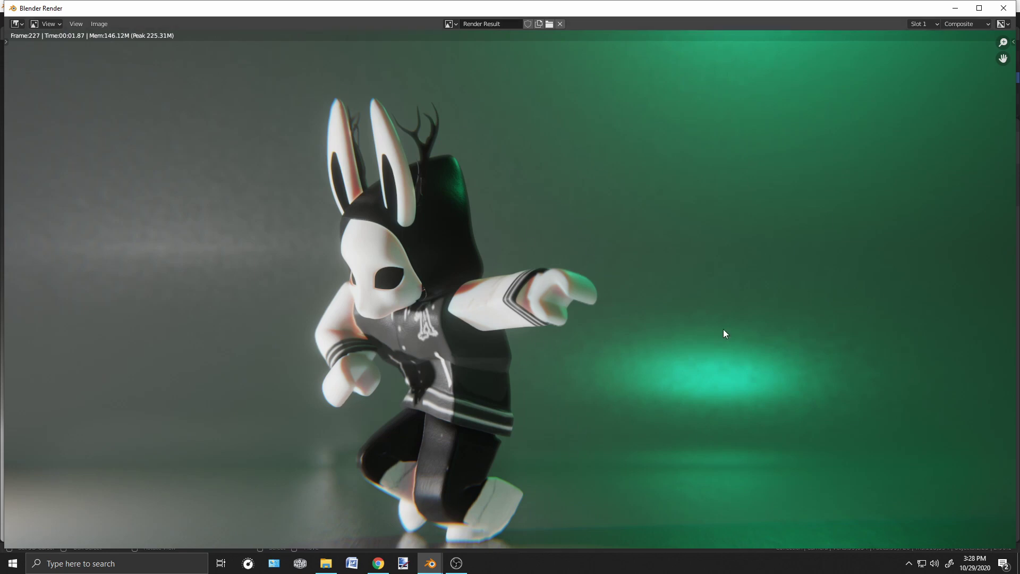
left_click(955, 8)
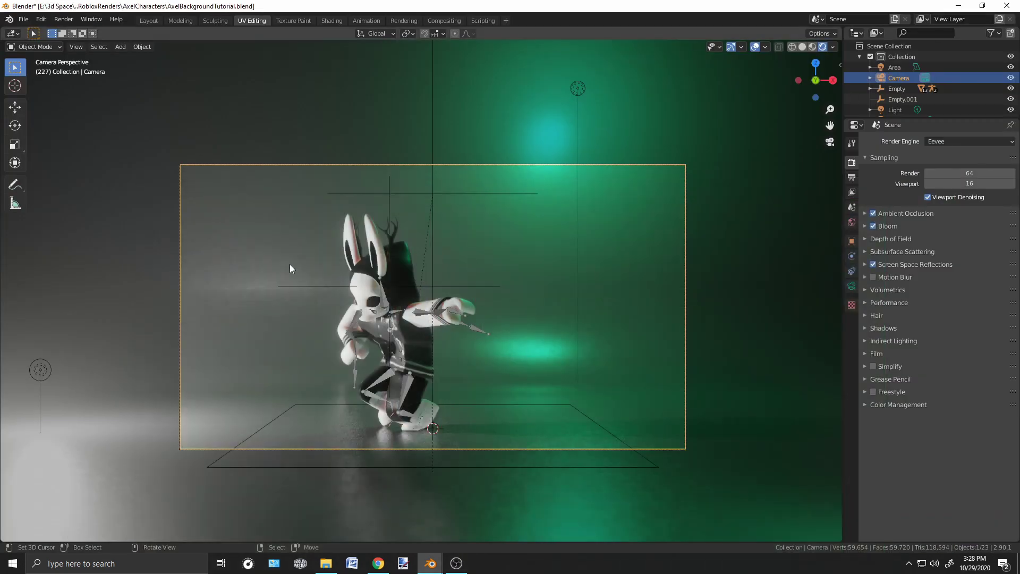